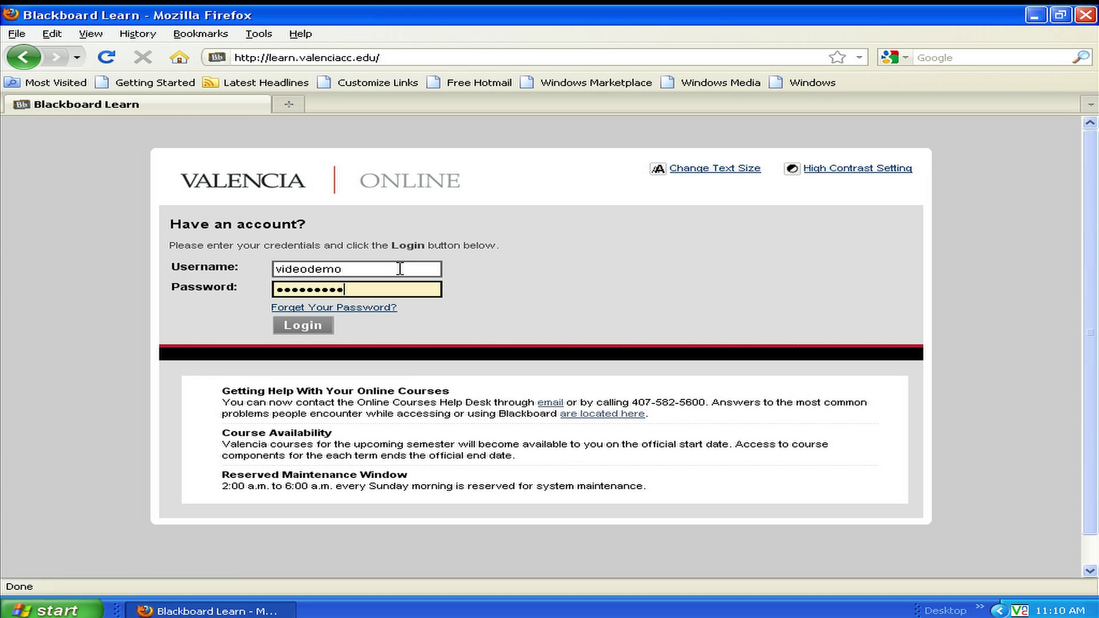
- Submit the login credentials to load the Blackboard Learn home portal
left_click(309, 327)
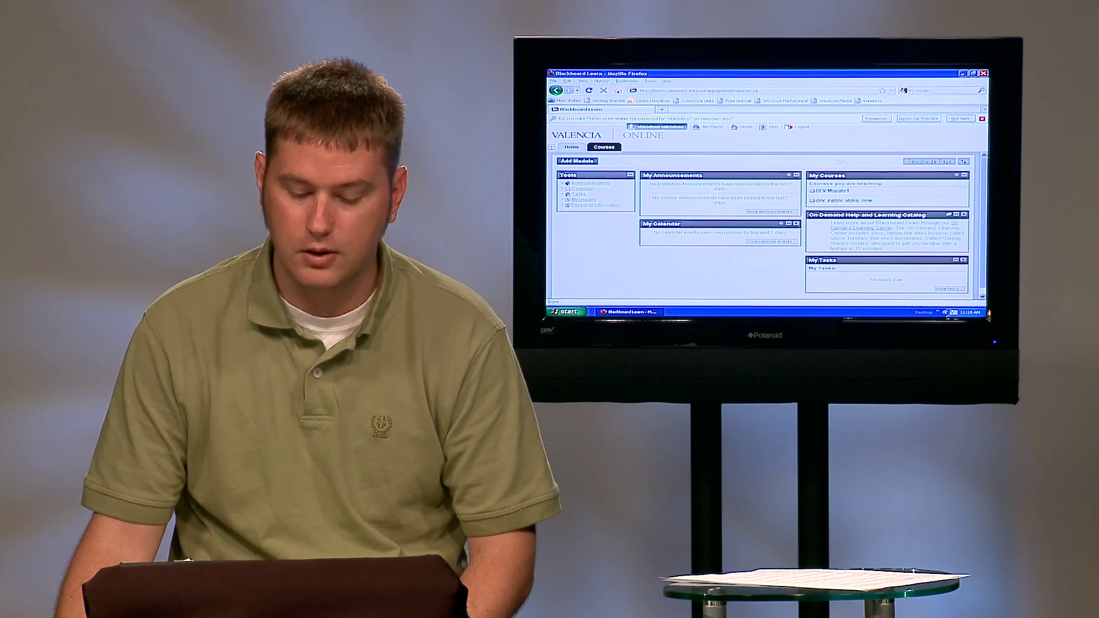
- Open the dev_jraible_video_new course and drag Start Here to a new spot in its menu
left_click(808, 332)
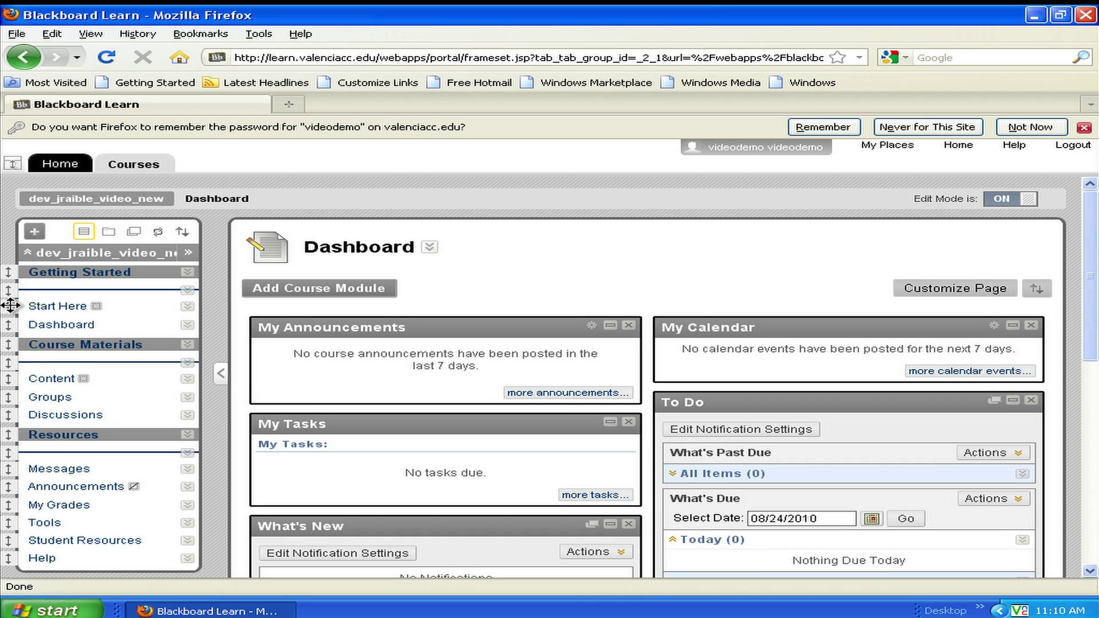
mouse_move(11, 306)
left_mouse_down()
mouse_move(11, 486)
mouse_move(15, 295)
left_mouse_up()
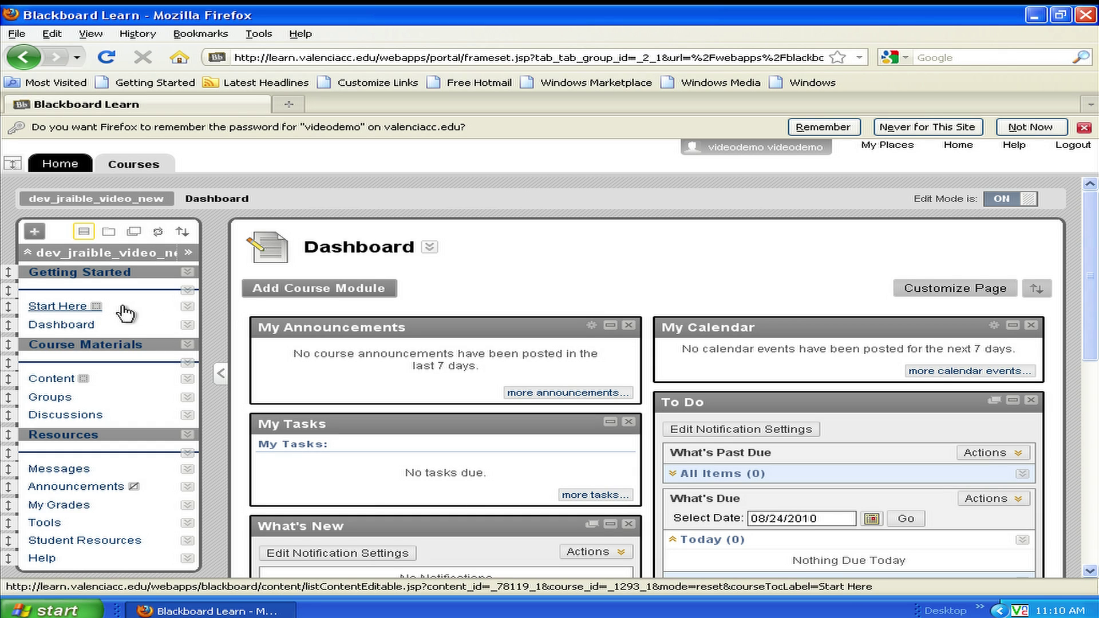
left_click(188, 307)
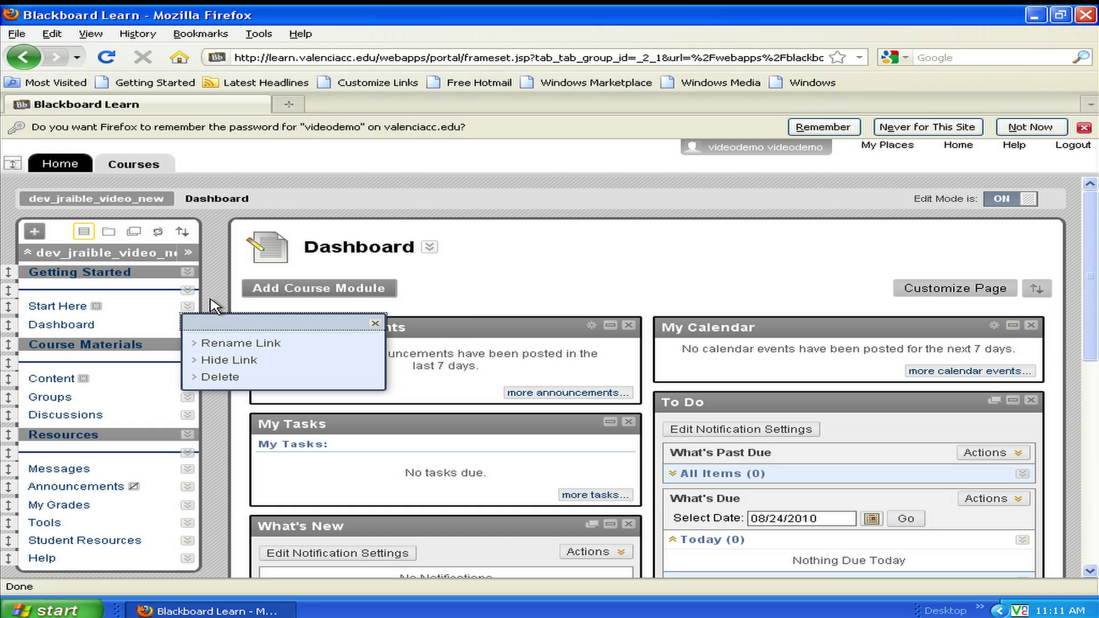
left_click(255, 359)
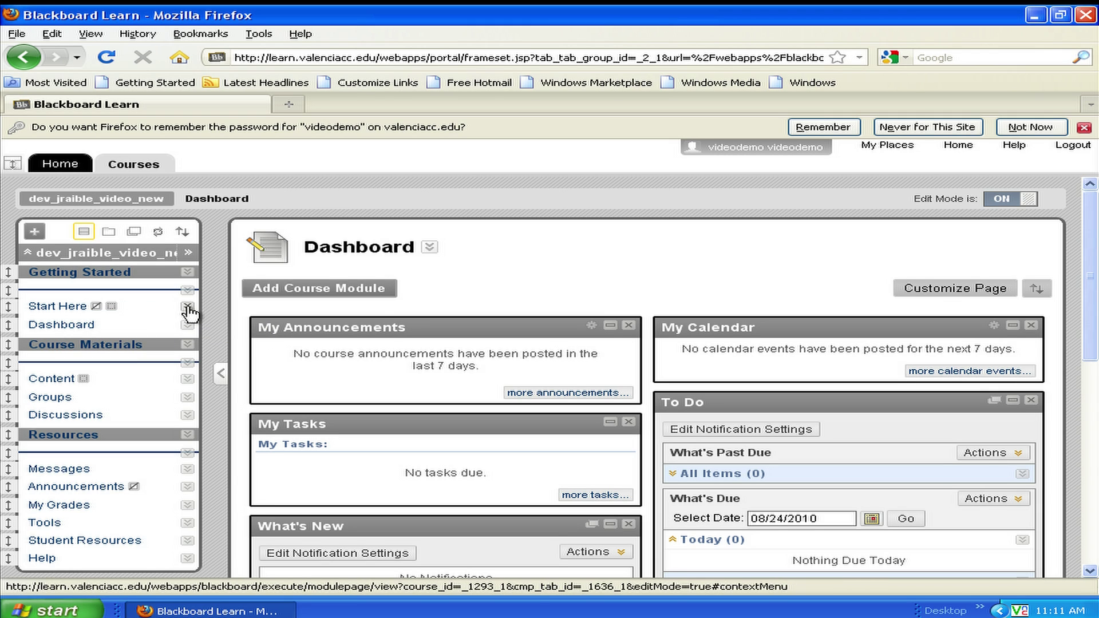
left_click(188, 307)
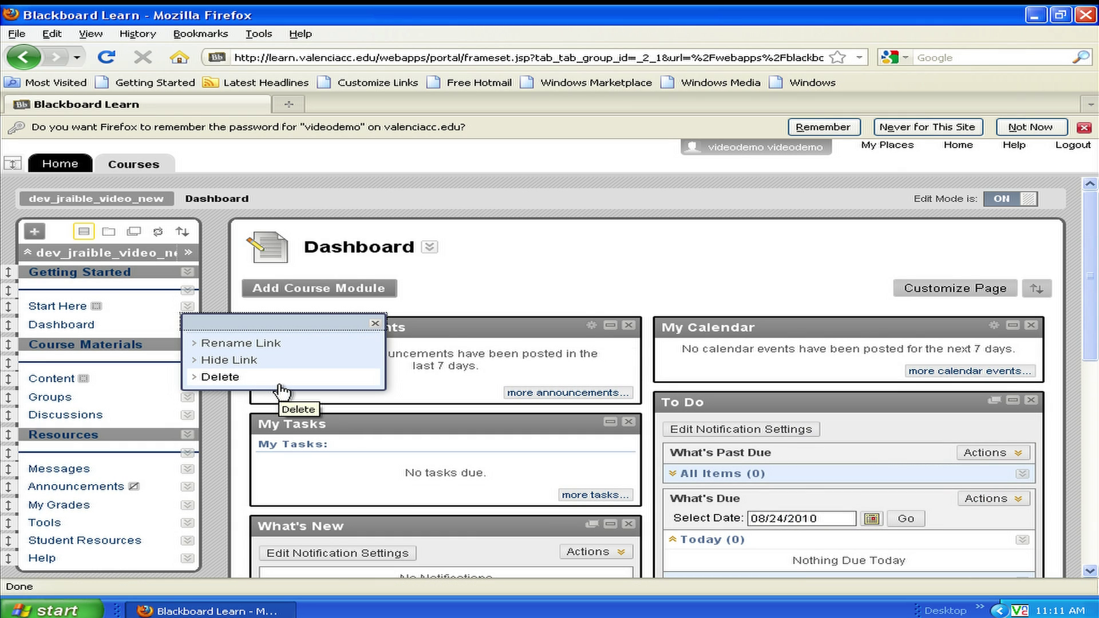
left_click(375, 323)
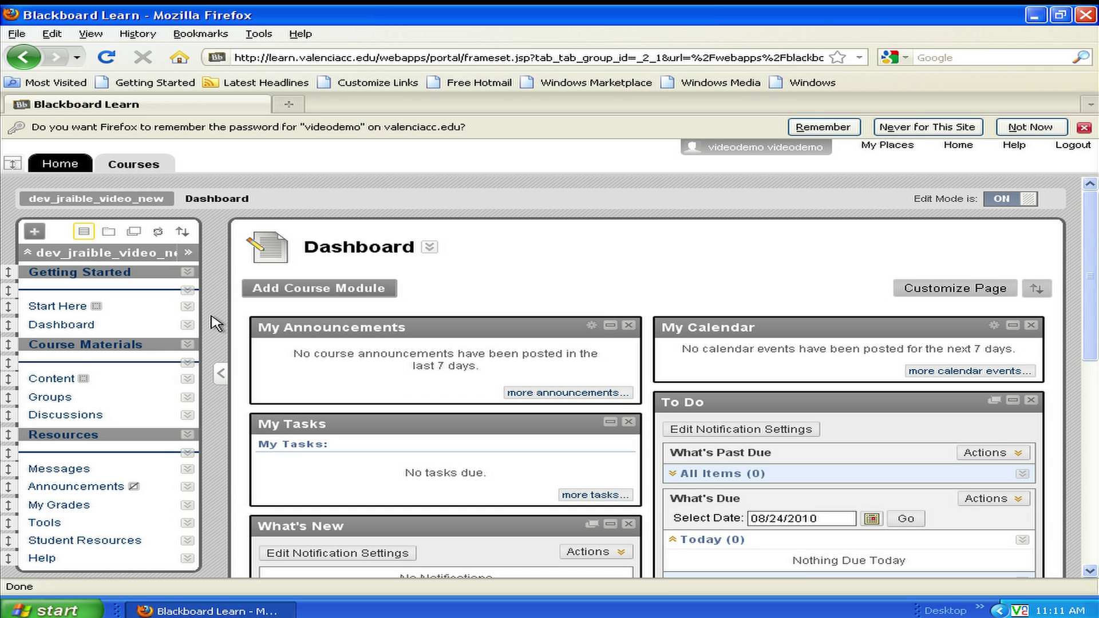
scroll(215, 321, "down", 10)
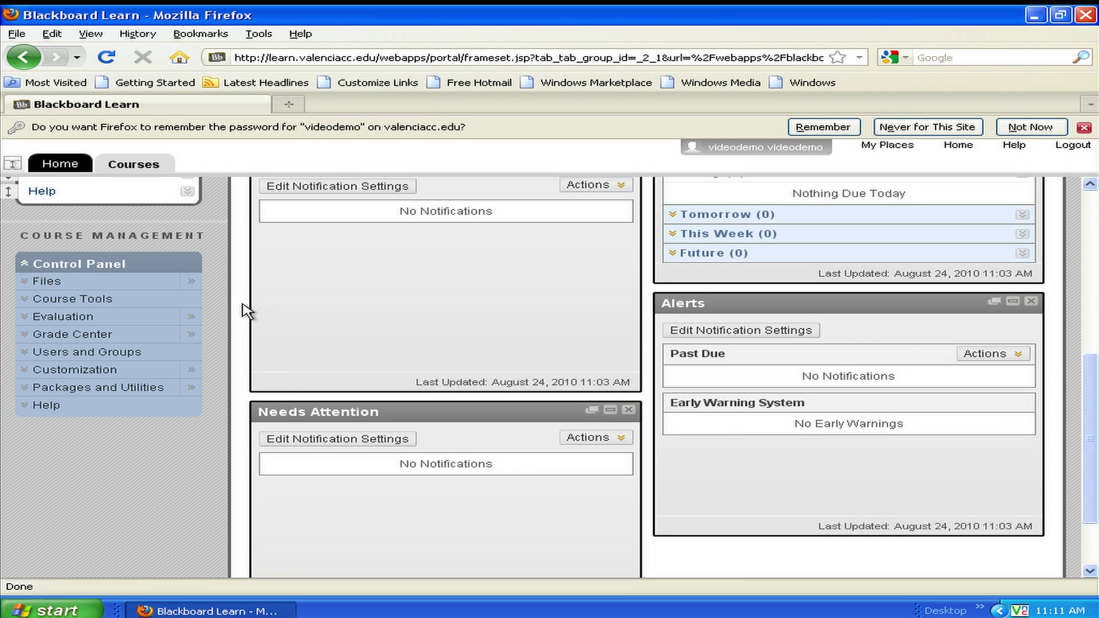
- Open the course Style settings from Customization and preview the menu as Buttons instead of Text
left_click(160, 370)
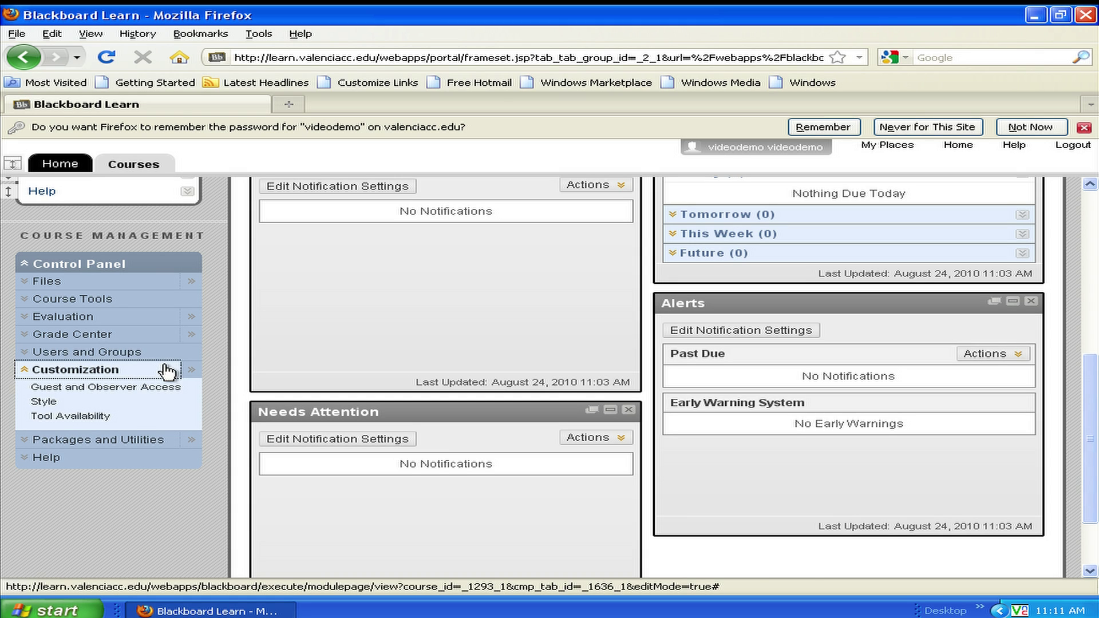
left_click(125, 402)
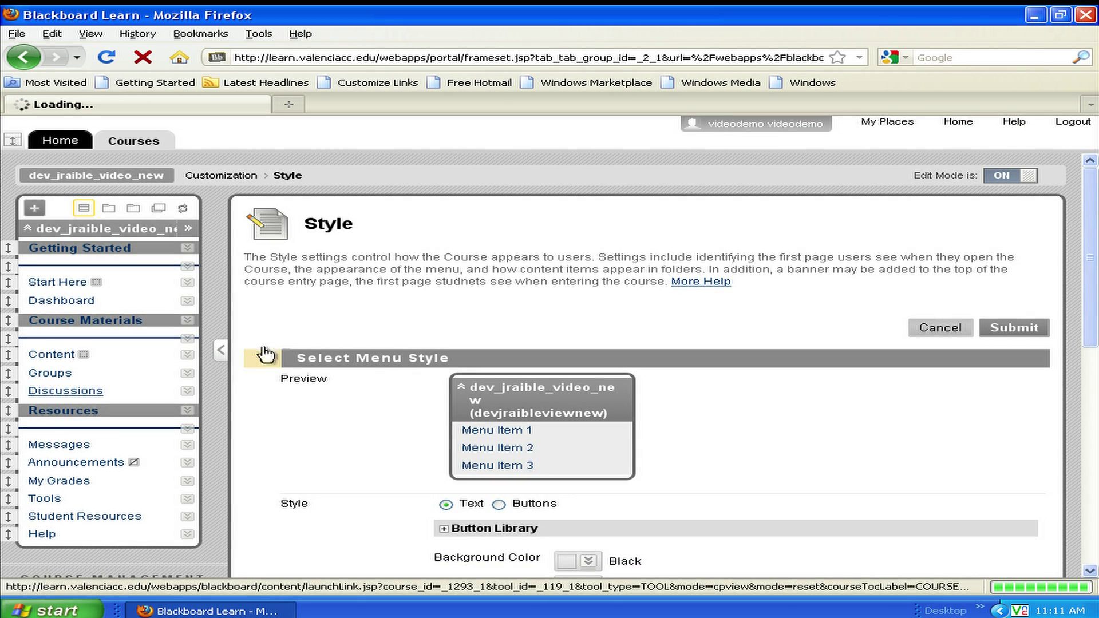
scroll(337, 313, "down", 3)
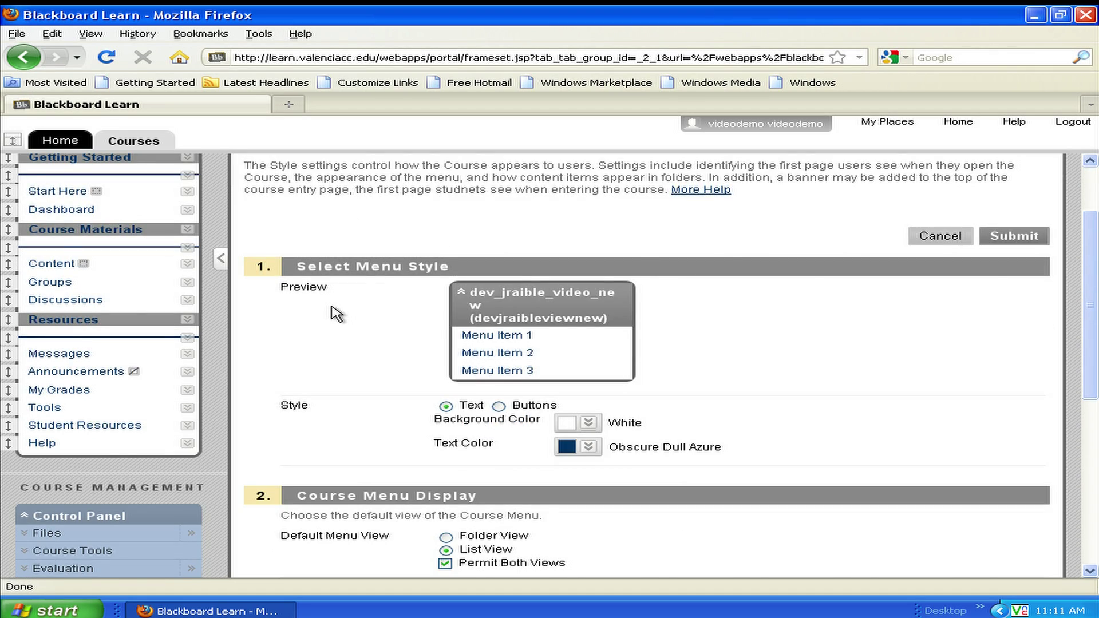
scroll(336, 314, "up", 3)
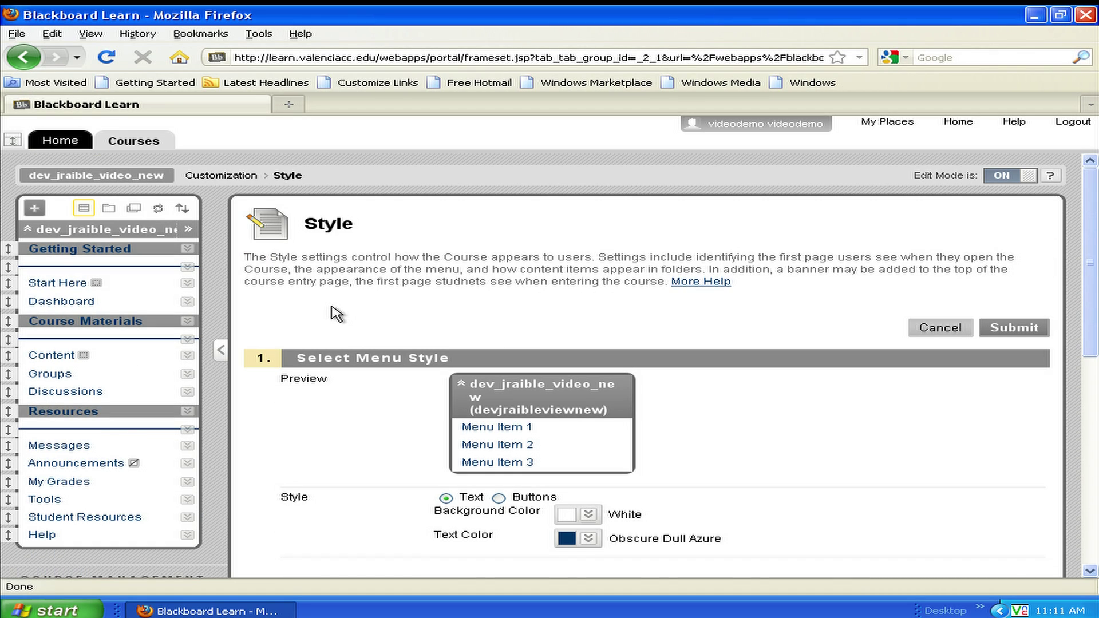
scroll(337, 314, "down", 3)
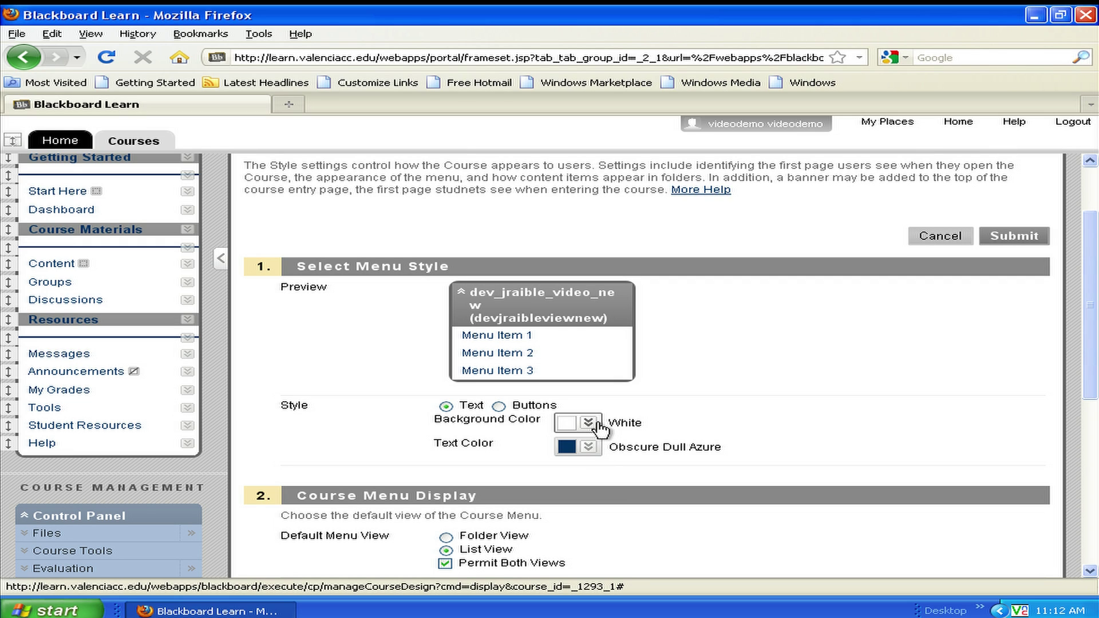
left_click(499, 407)
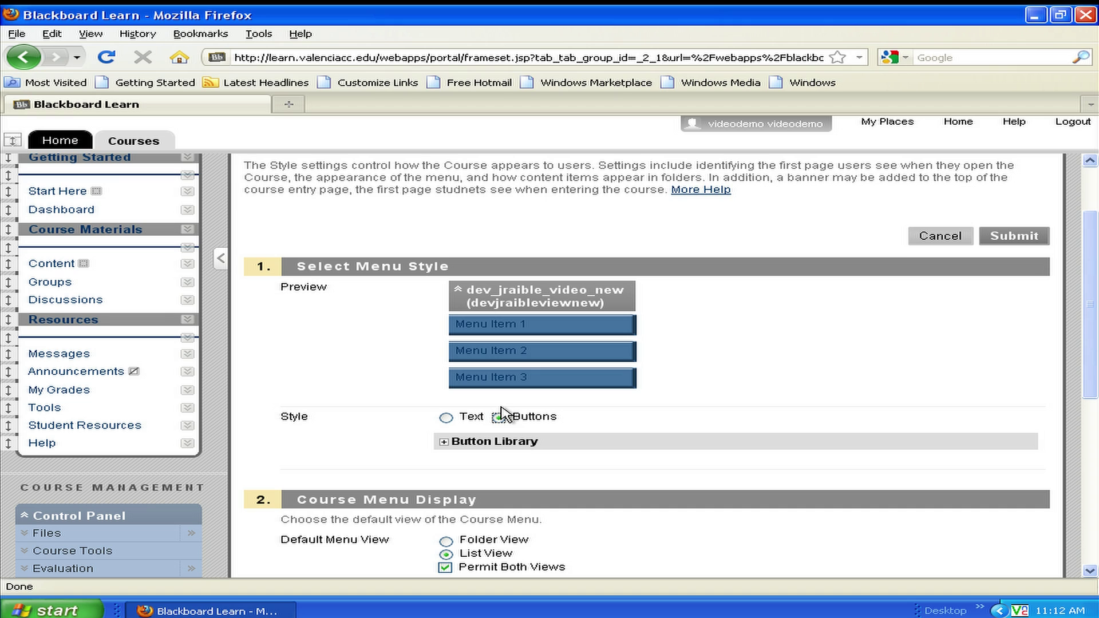
left_click(444, 442)
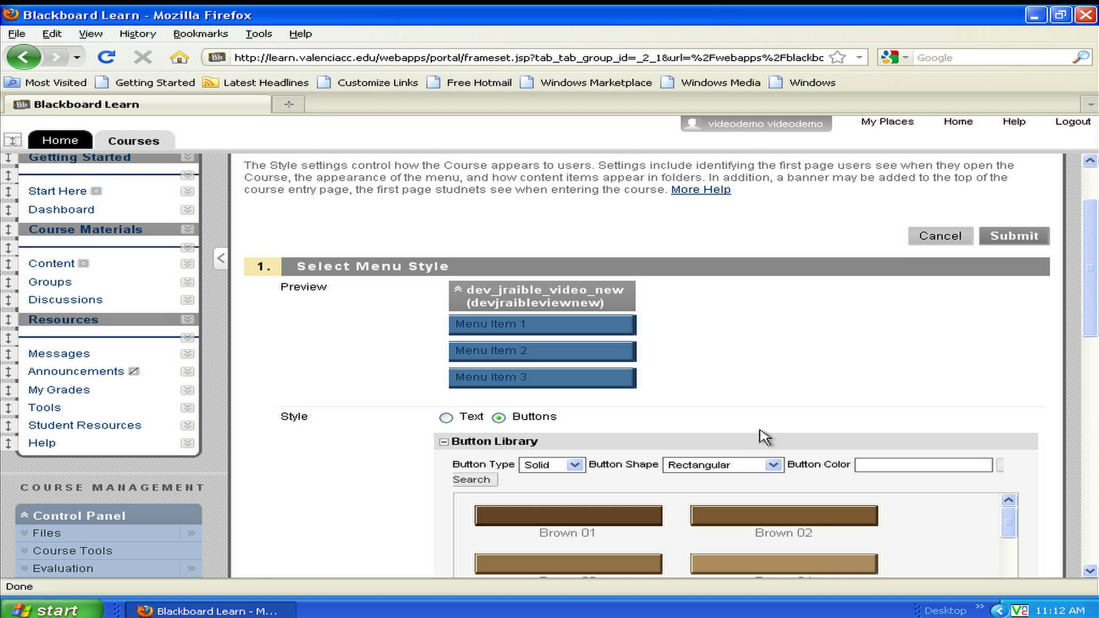
scroll(765, 435, "down", 5)
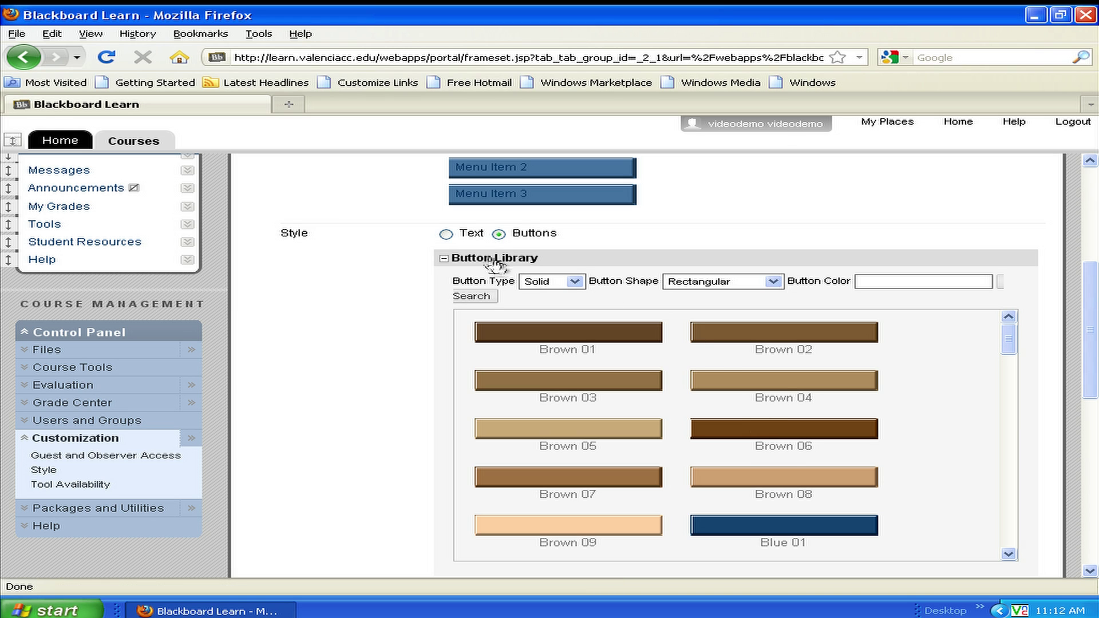
left_click(446, 234)
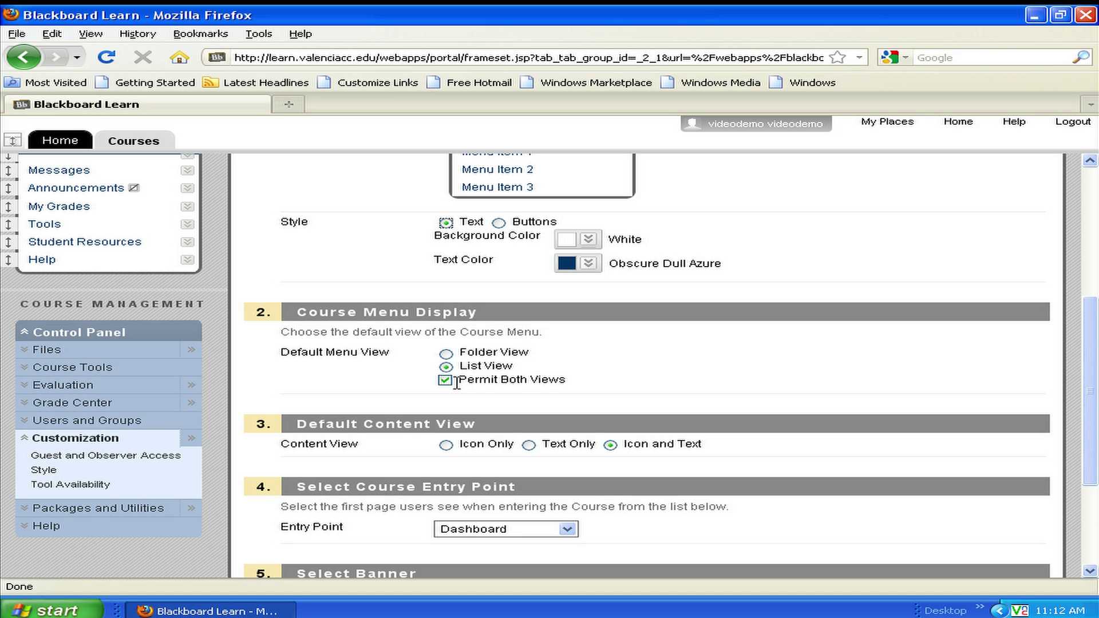
- Scroll down to Select Course Entry Point and expand its dropdown, currently set to Dashboard
scroll(457, 384, "down", 3)
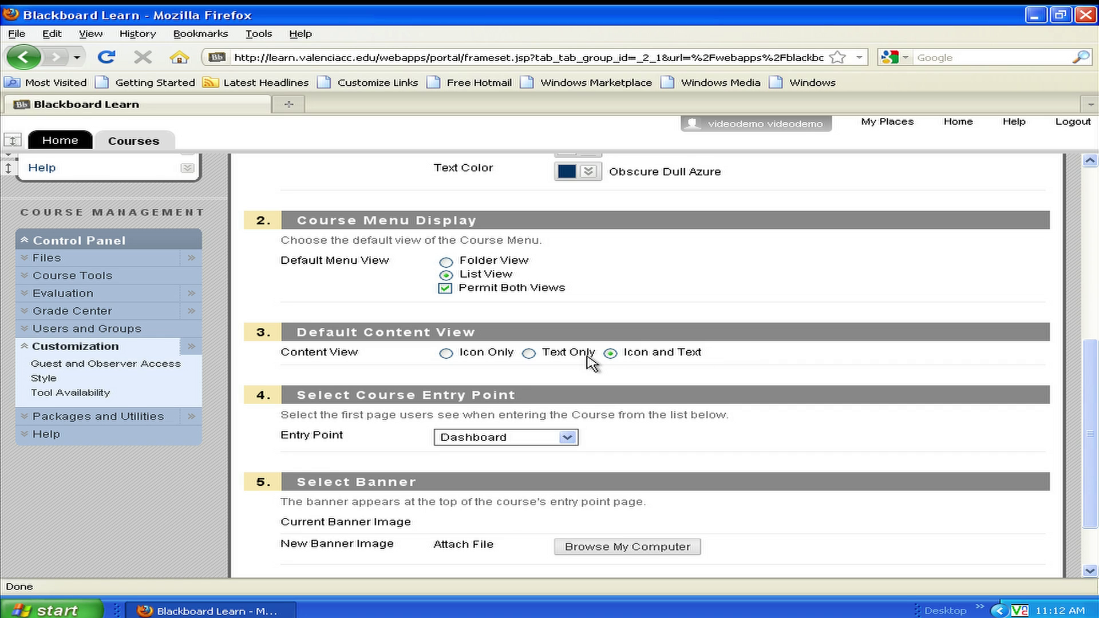
scroll(656, 325, "down", 3)
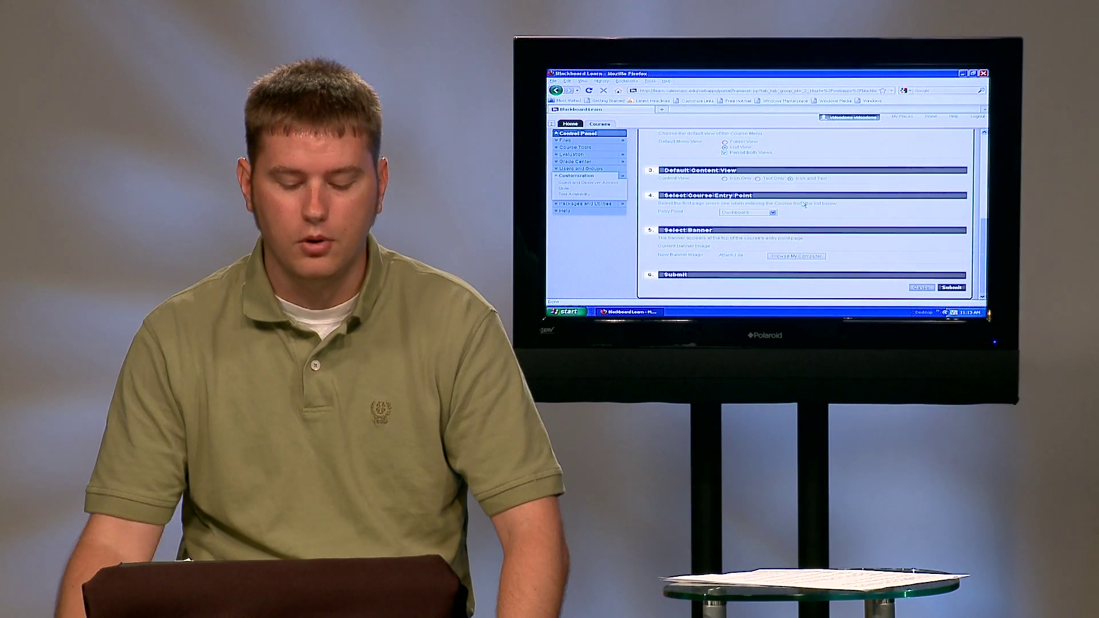
left_click(773, 212)
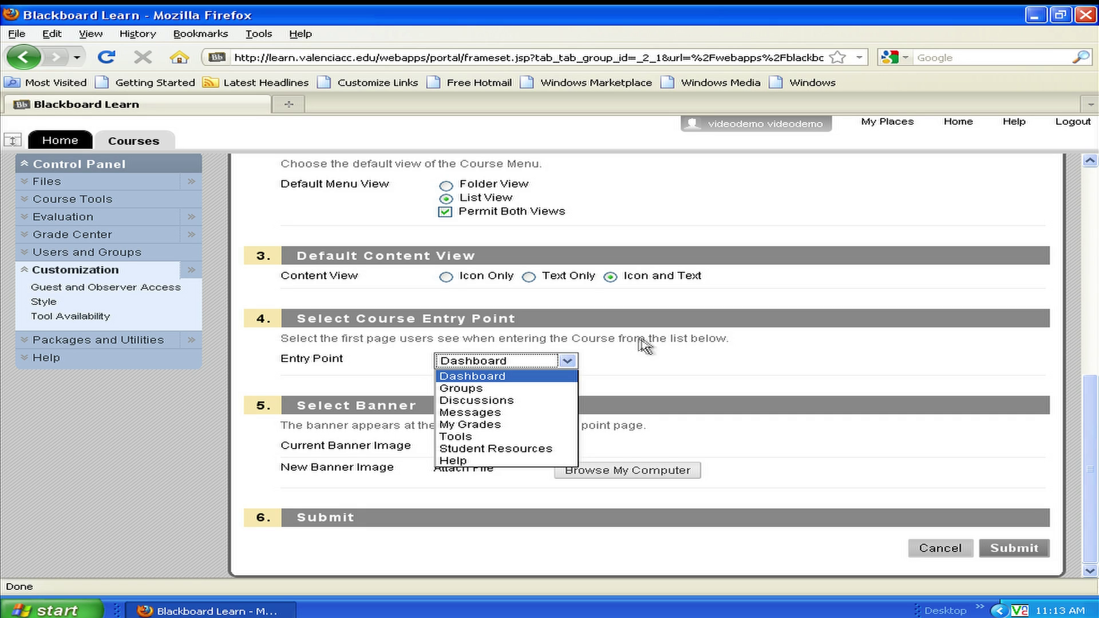
- Close the entry point list leaving Dashboard, then cancel the Style form unsaved
left_click(690, 363)
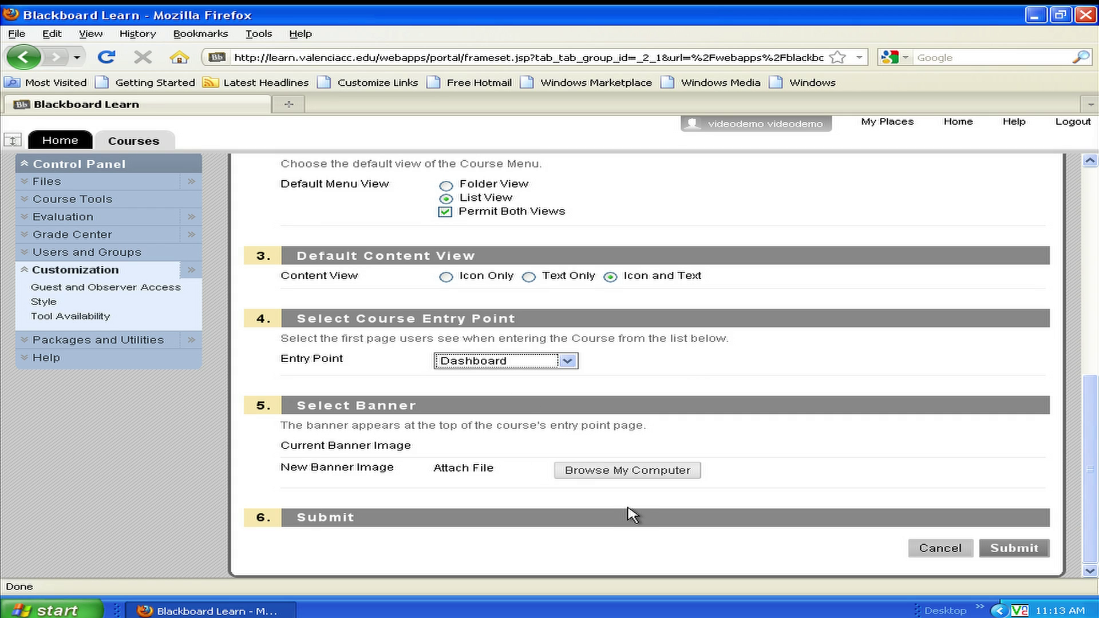
left_click(939, 548)
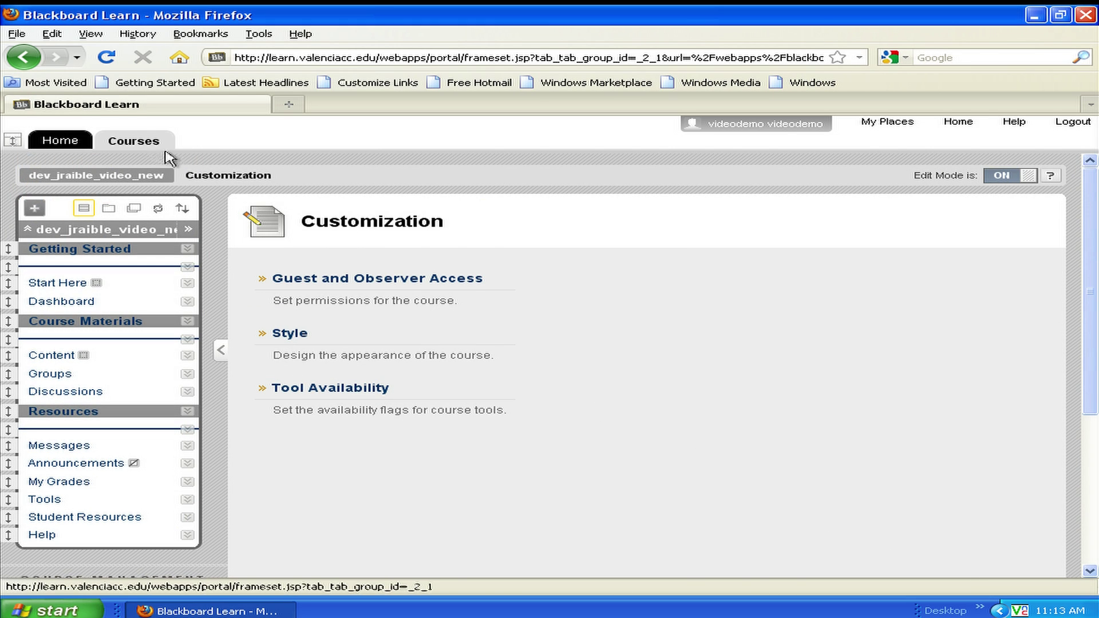
- Go to the Courses tab and open DEV-Migrate4 from the Course List
left_click(143, 141)
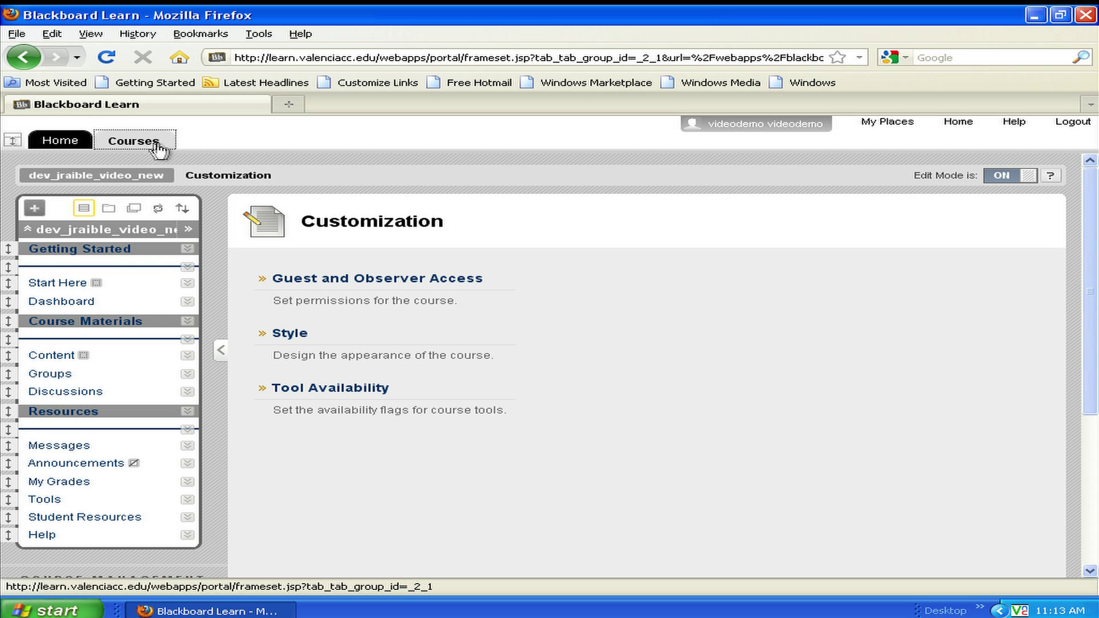
left_click(117, 142)
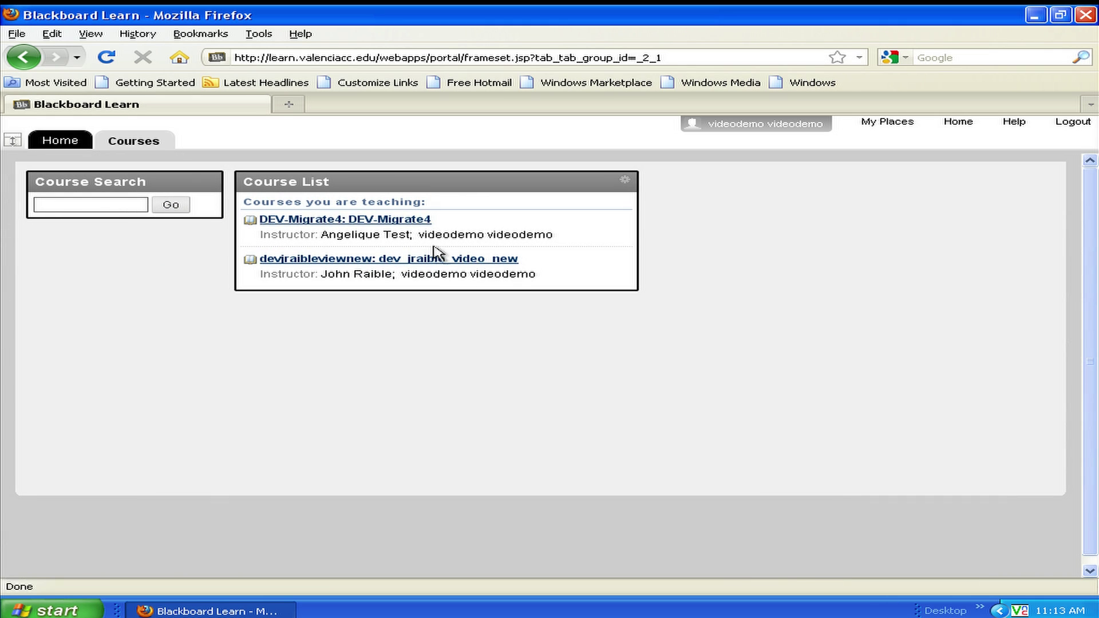
left_click(425, 221)
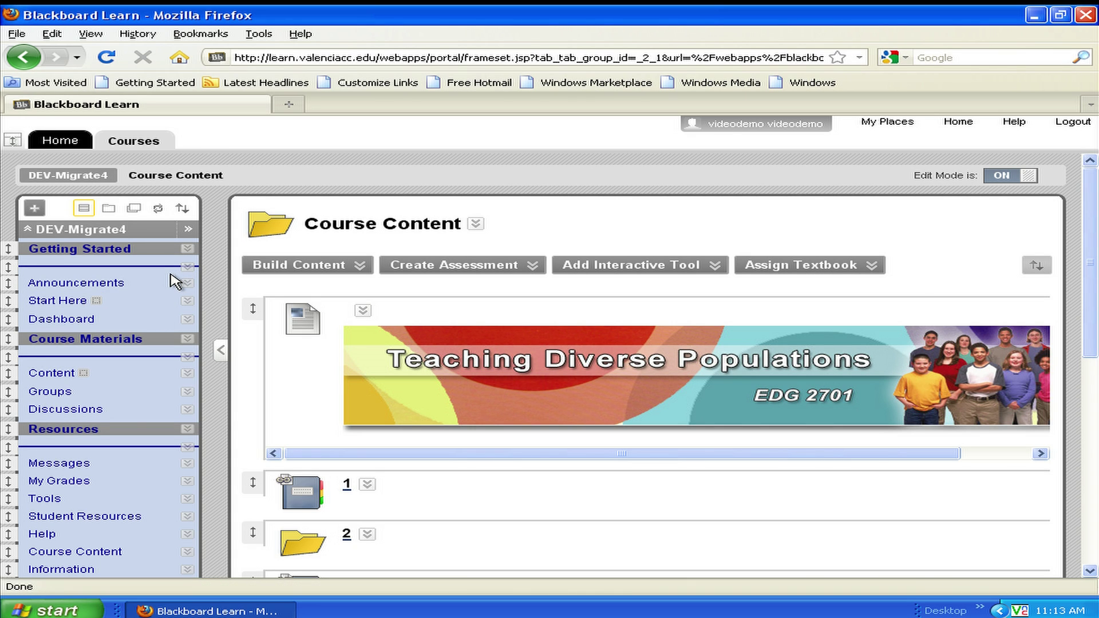
scroll(171, 281, "down", 5)
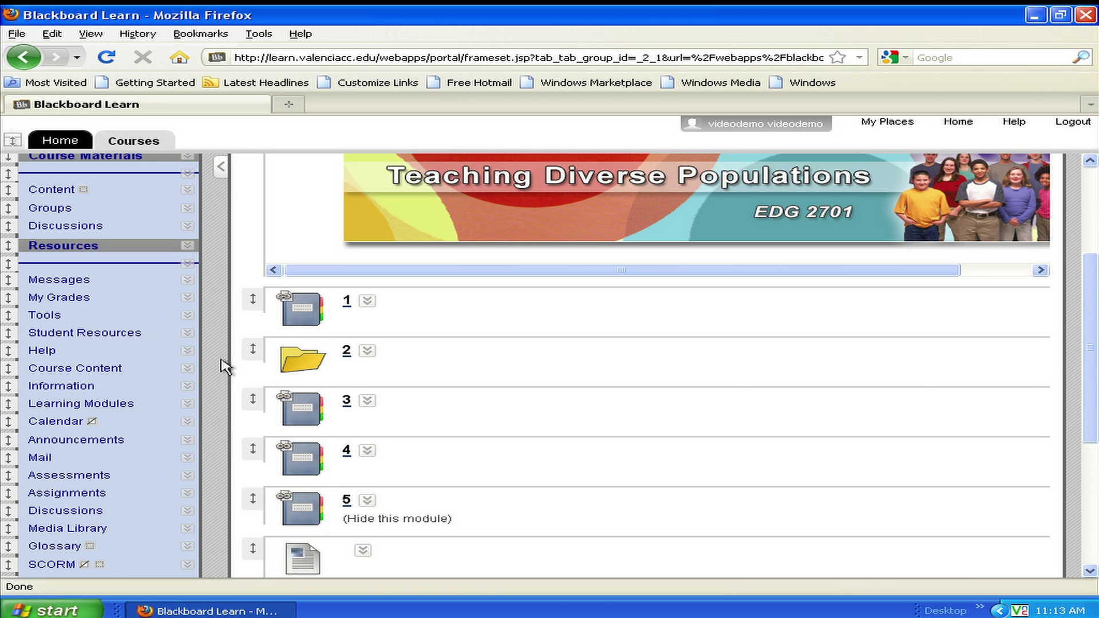
scroll(223, 365, "down", 3)
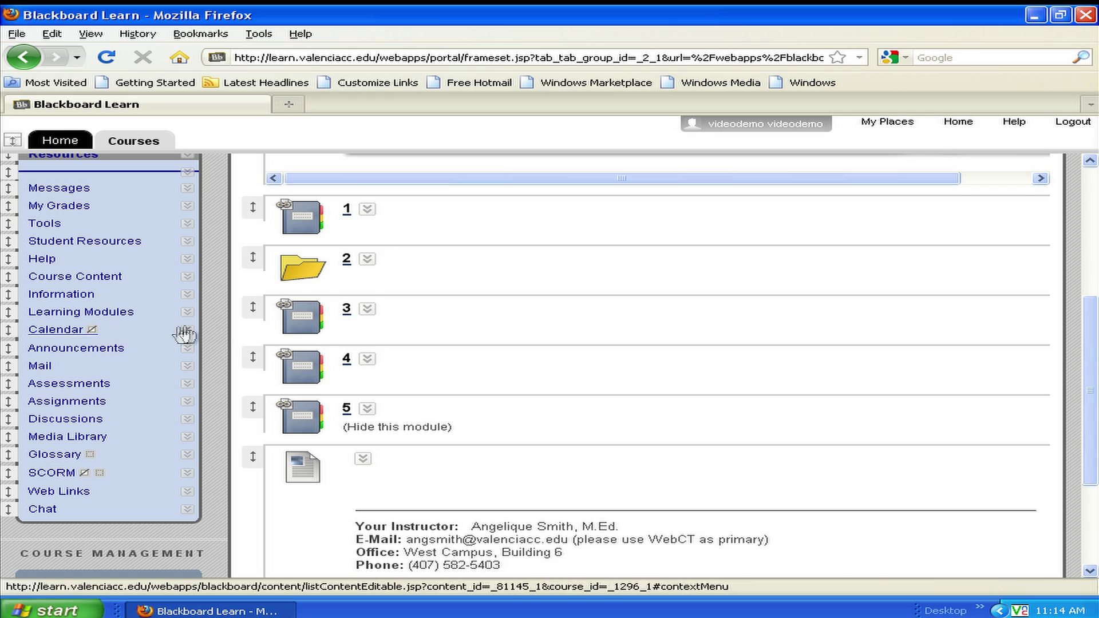
scroll(228, 329, "down", 5)
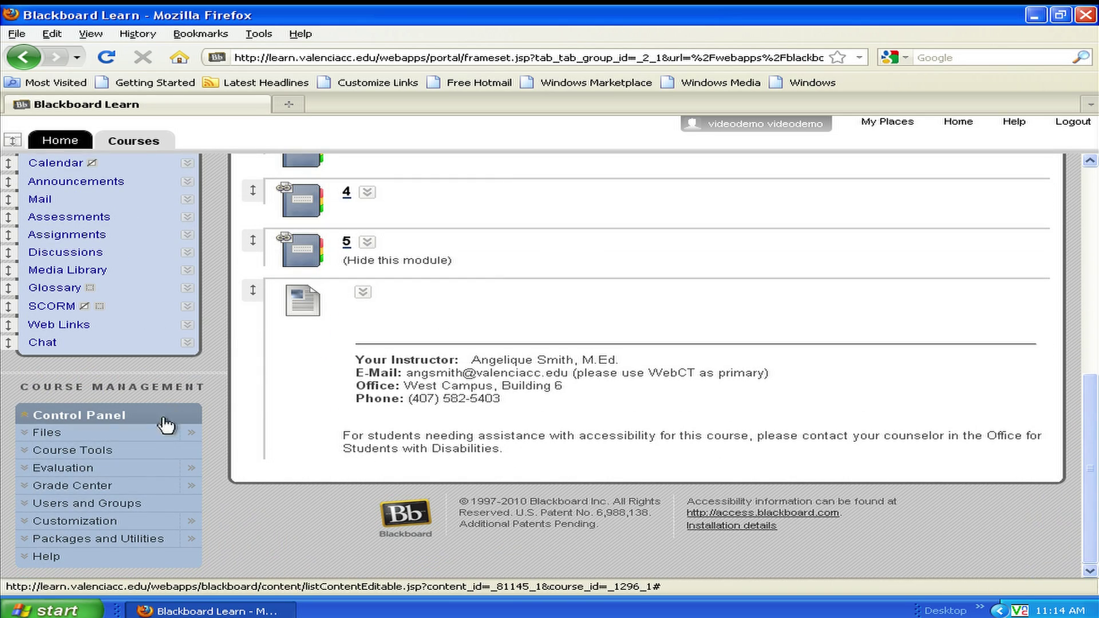
- Open DEV-Migrate4's Style settings and expand the Entry Point list, currently Course Content
left_click(168, 521)
scroll(221, 495, "down", 2)
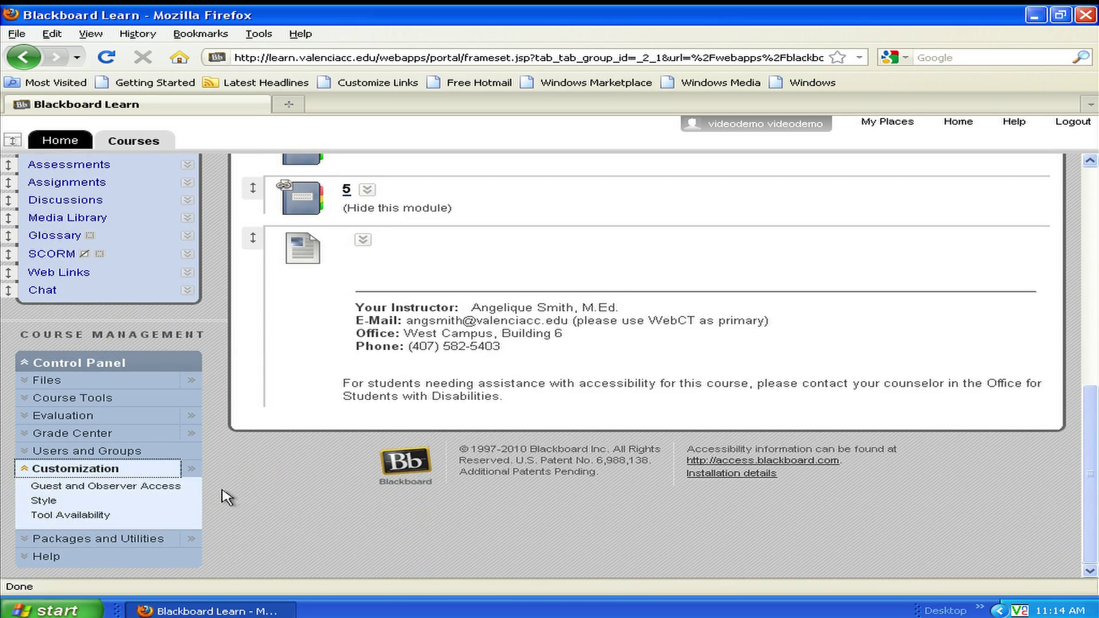
left_click(135, 508)
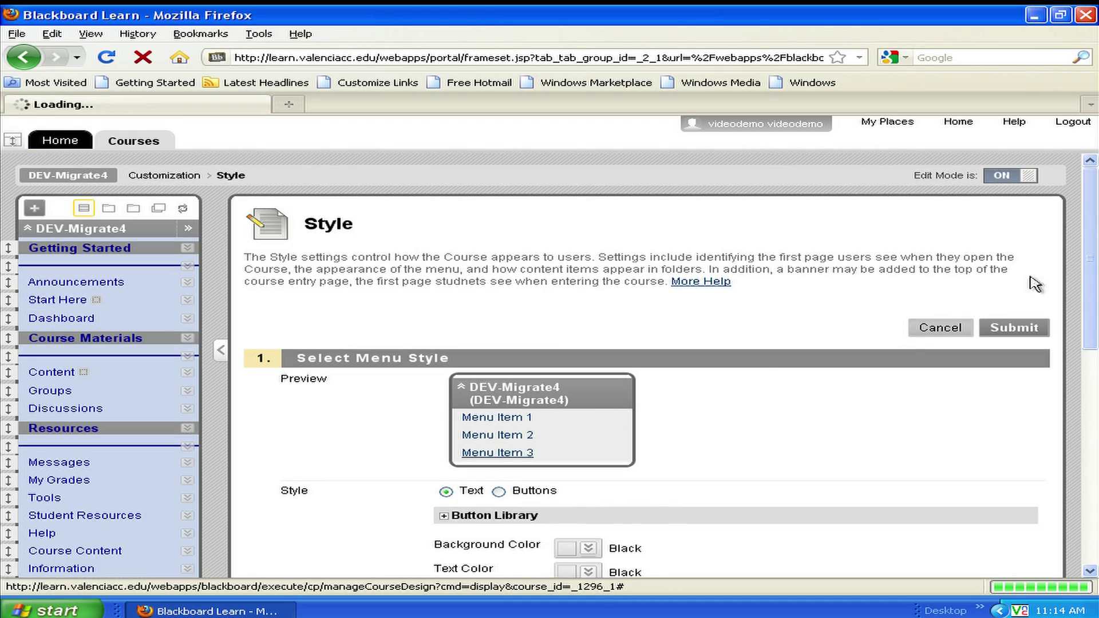
left_click_drag(1090, 226, 1090, 392)
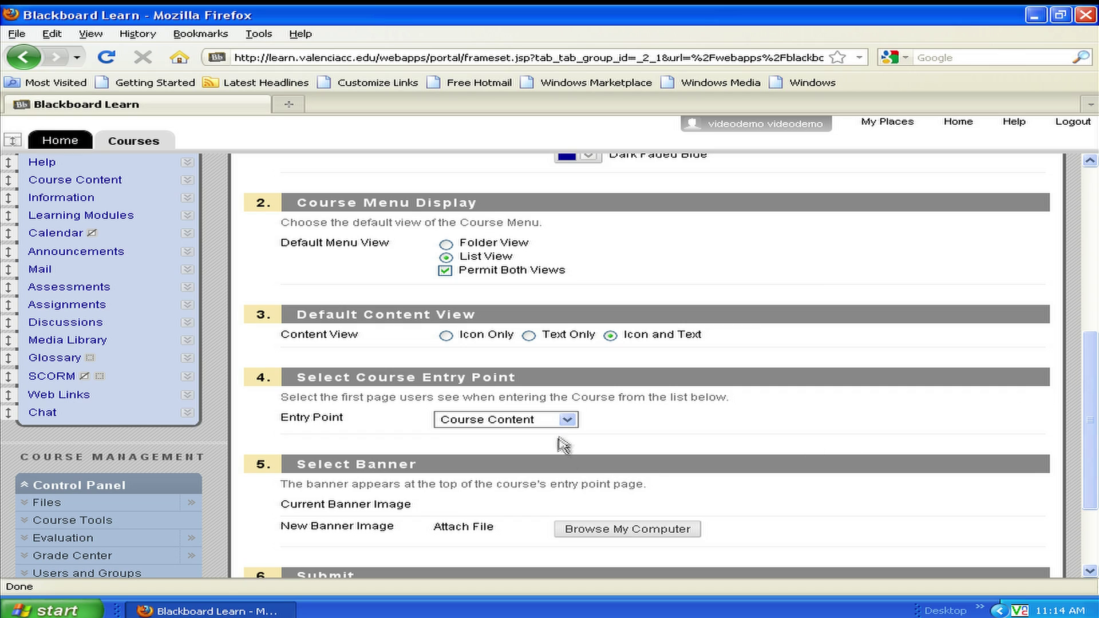
left_click(568, 420)
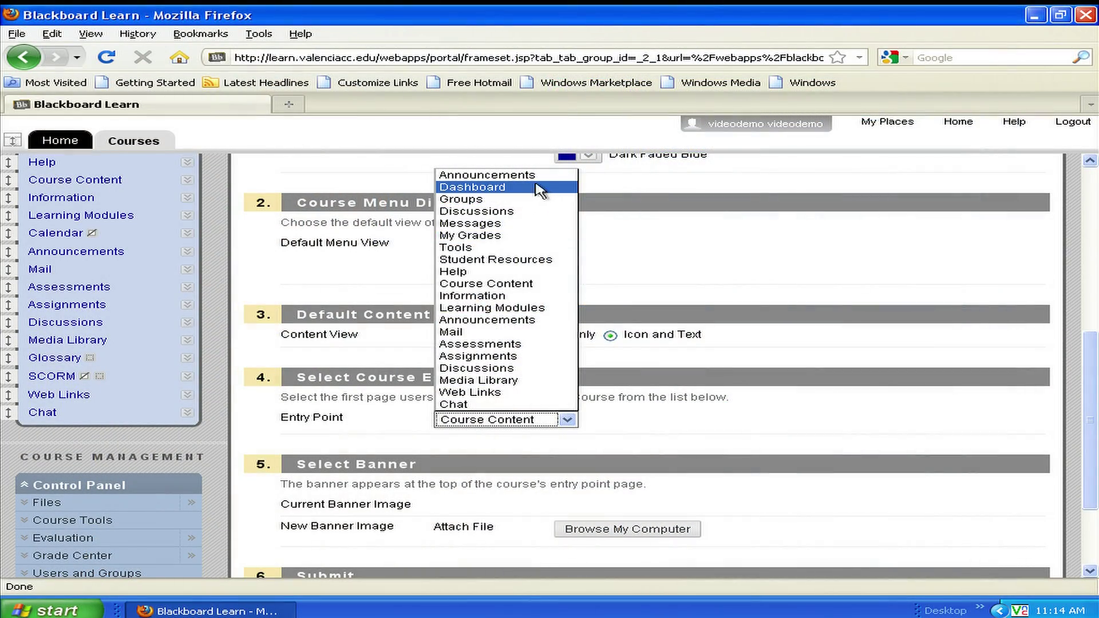
- Switch DEV-Migrate4's entry point from Course Content to Dashboard and submit the Style settings
left_click(539, 189)
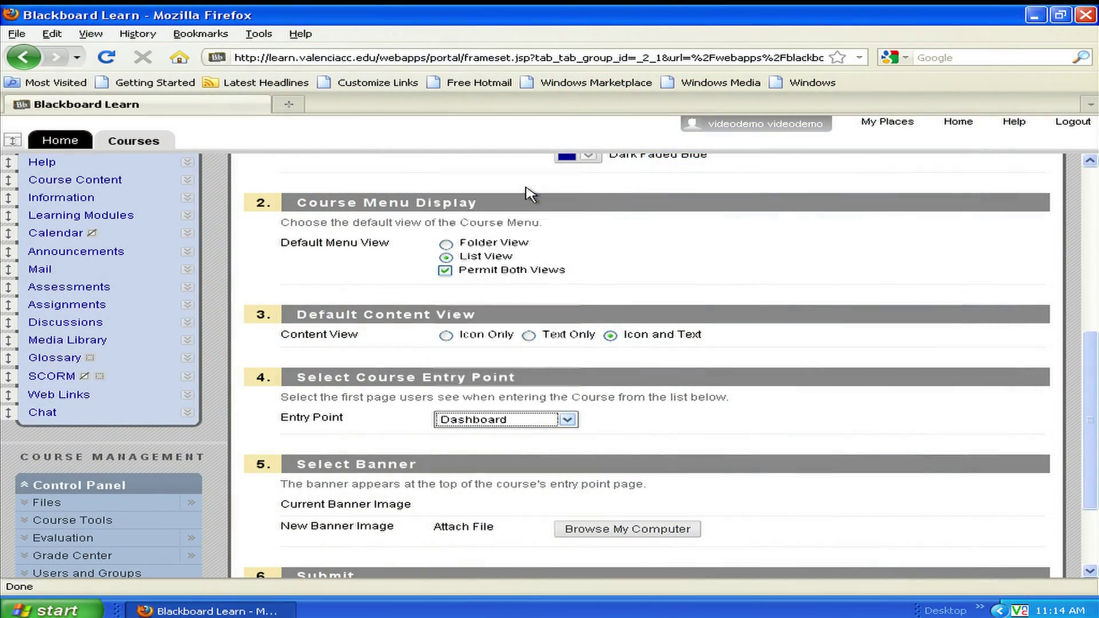
scroll(889, 474, "down", 3)
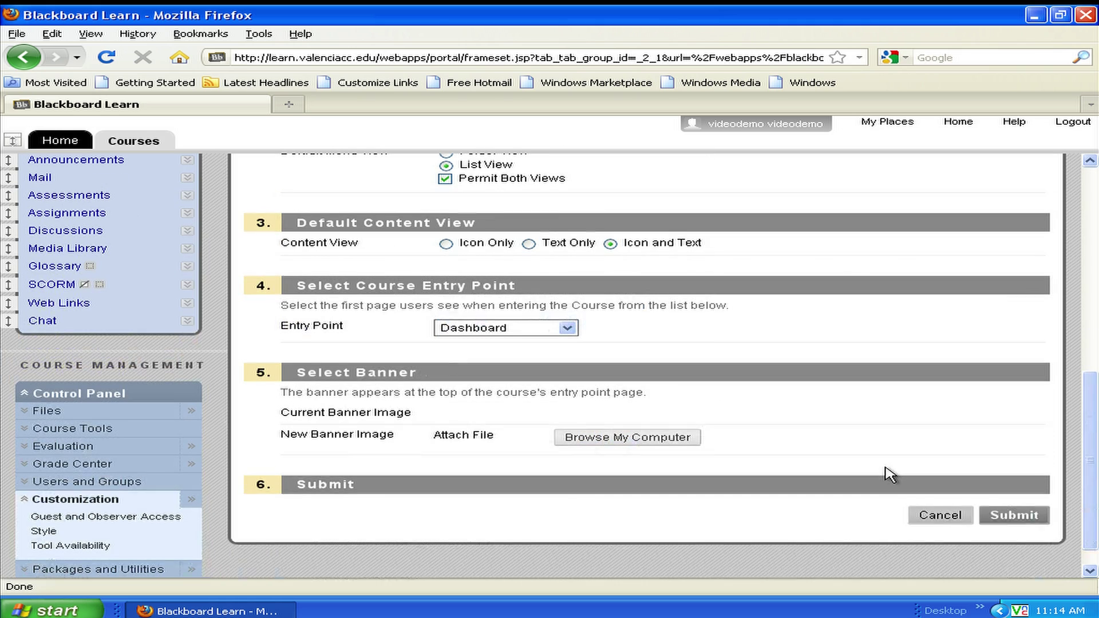
left_click(1008, 516)
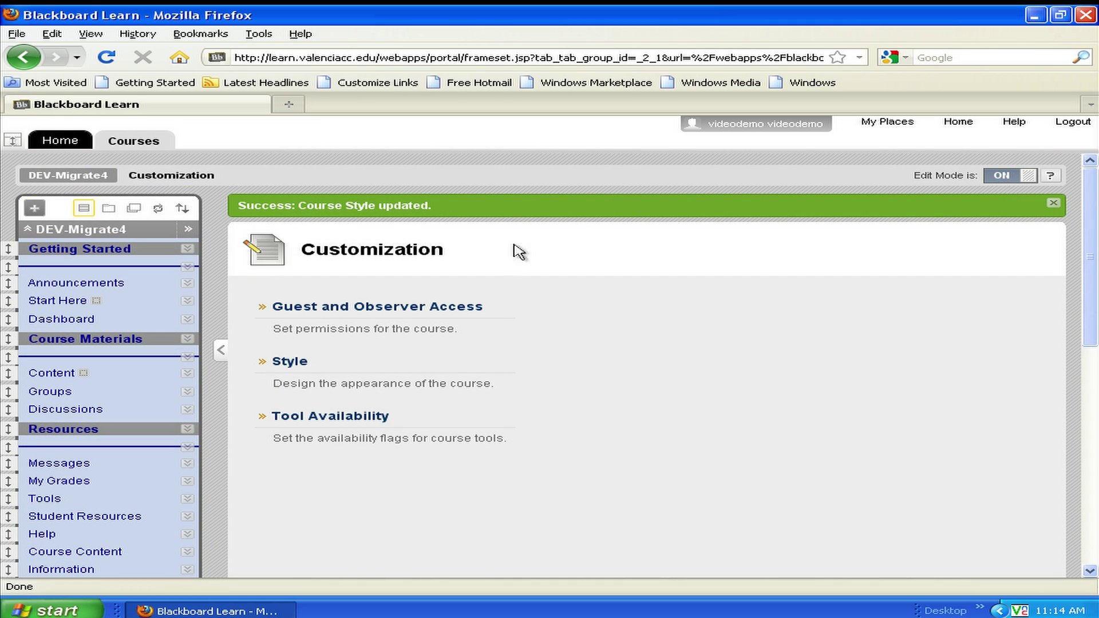